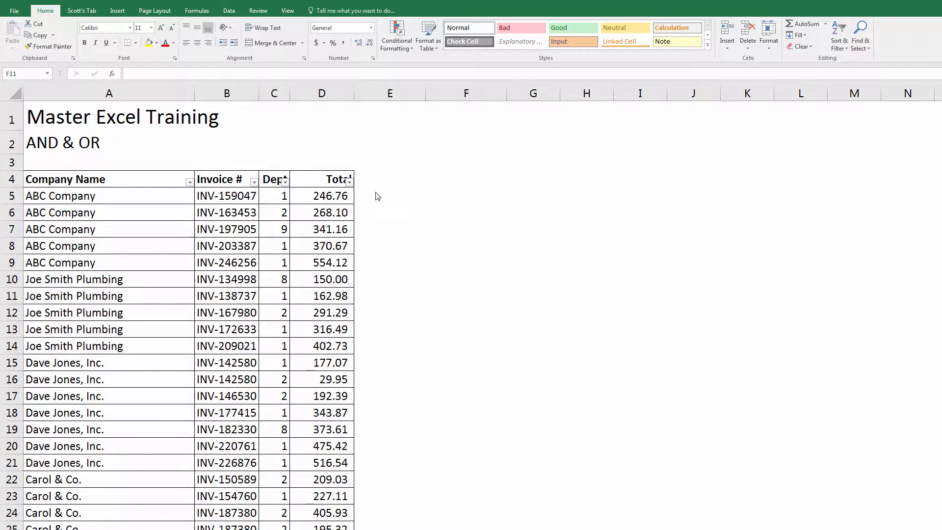
- Enter an AND formula in E5 that tests whether Dept C5 equals 2 and Total D5 is greater than 150
left_click(398, 196)
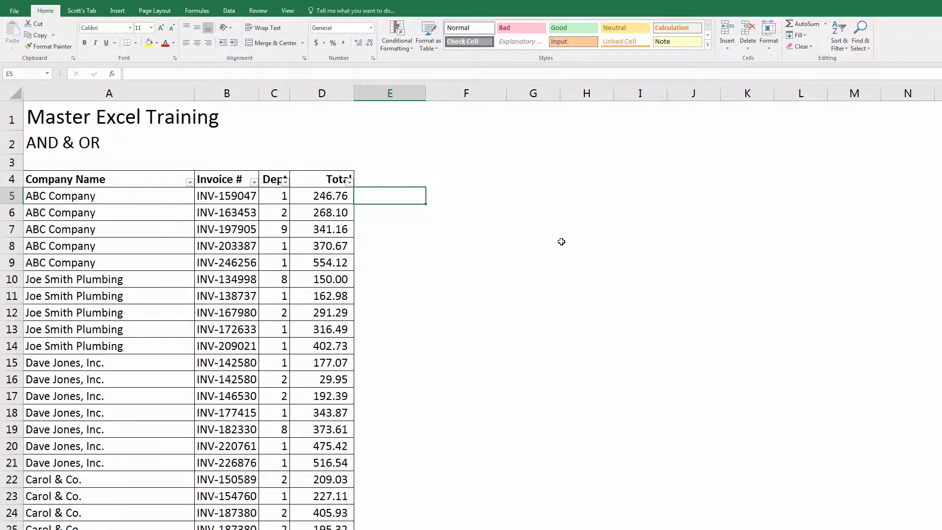
type("+")
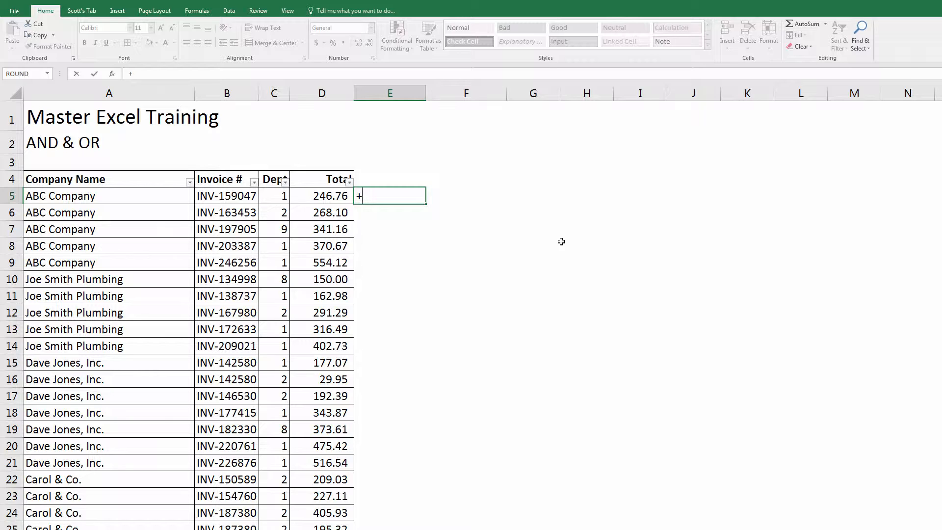
type("and")
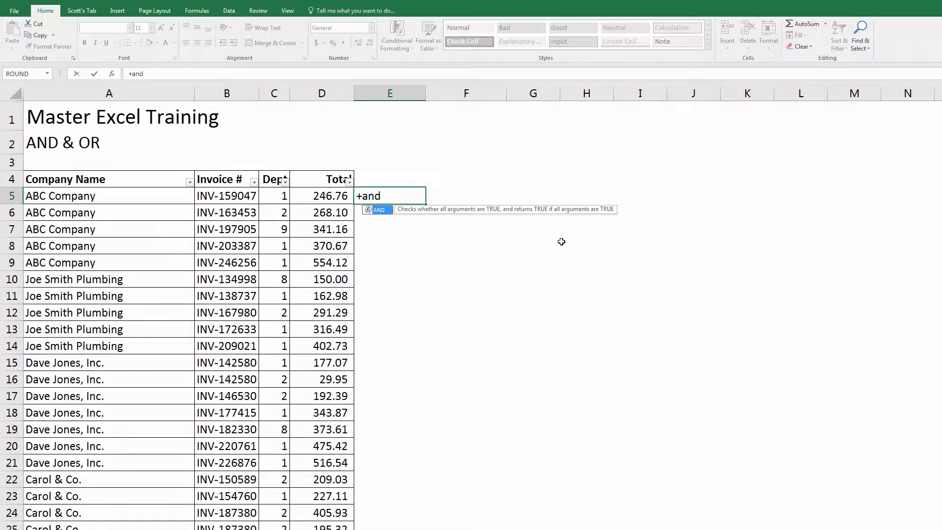
key("Tab")
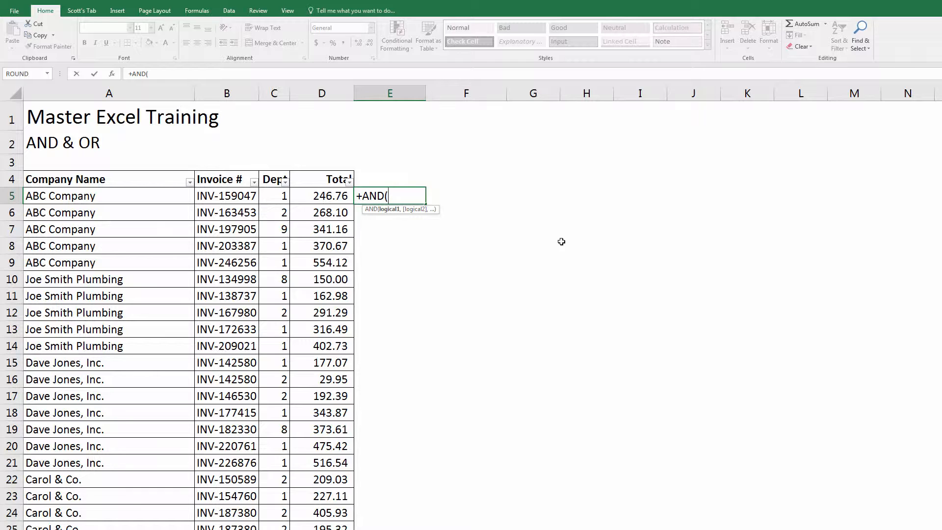
key("Left")
key("Left")
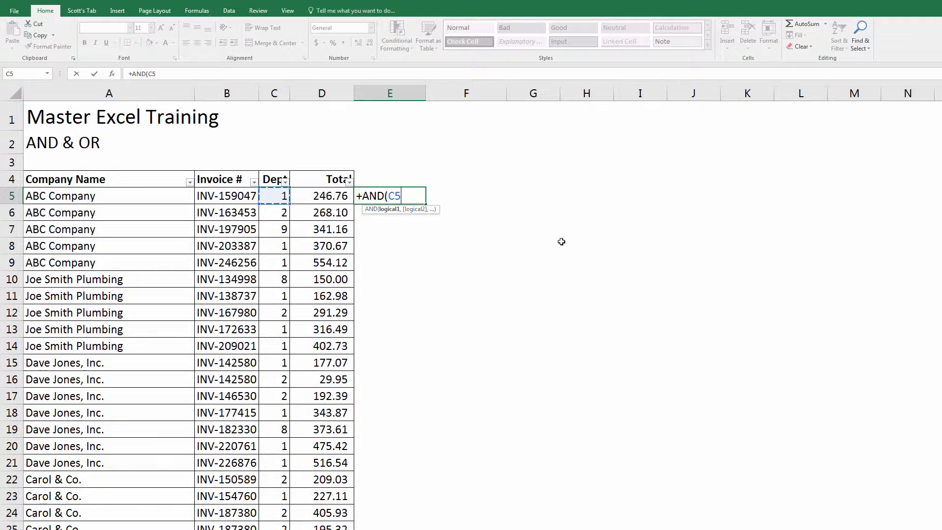
type("=2,")
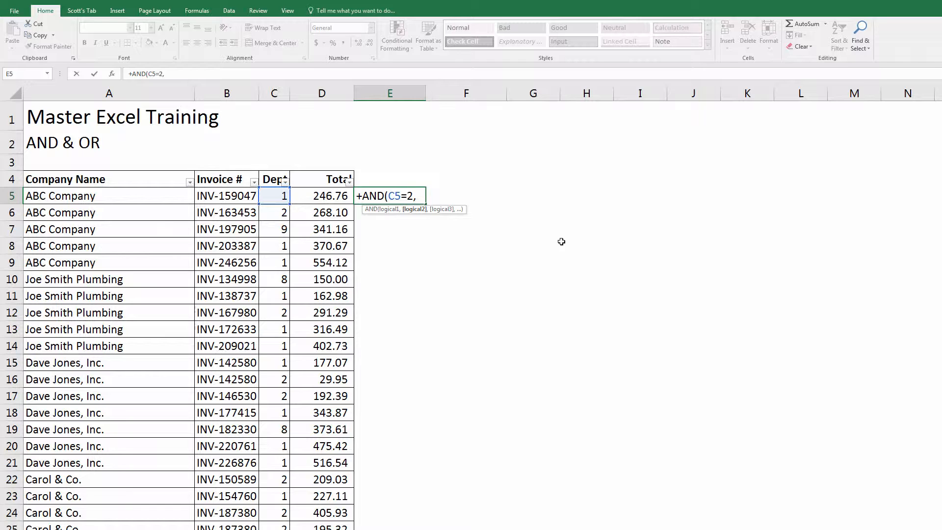
key("Left")
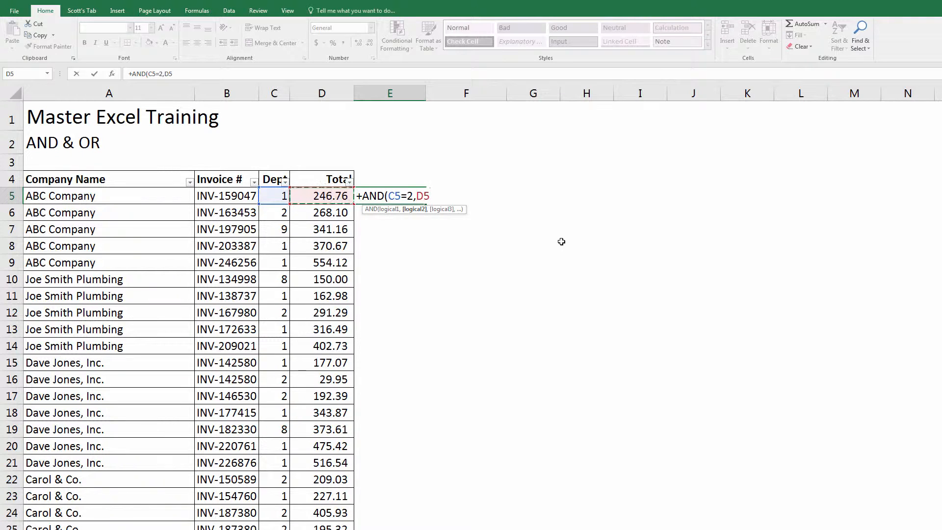
type(">150)")
key("Return")
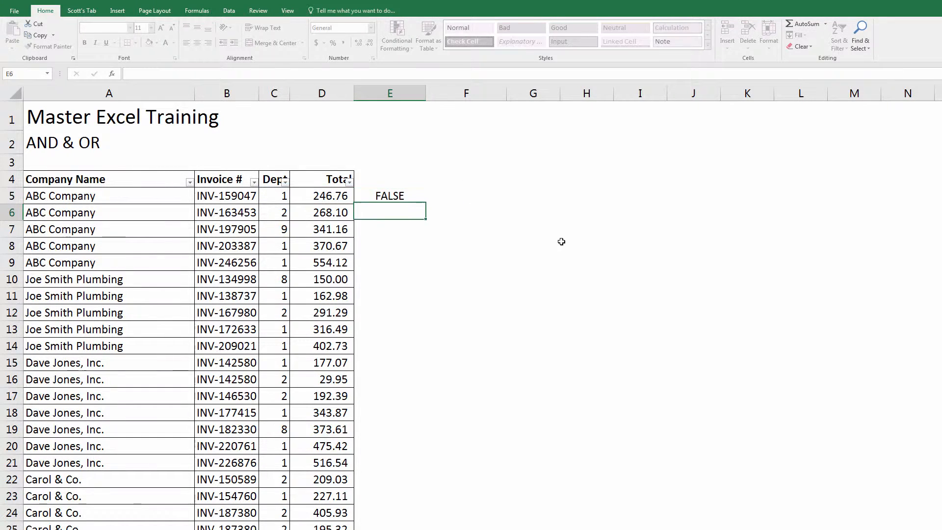
- Copy the AND formula from E5 into E6
key("Up")
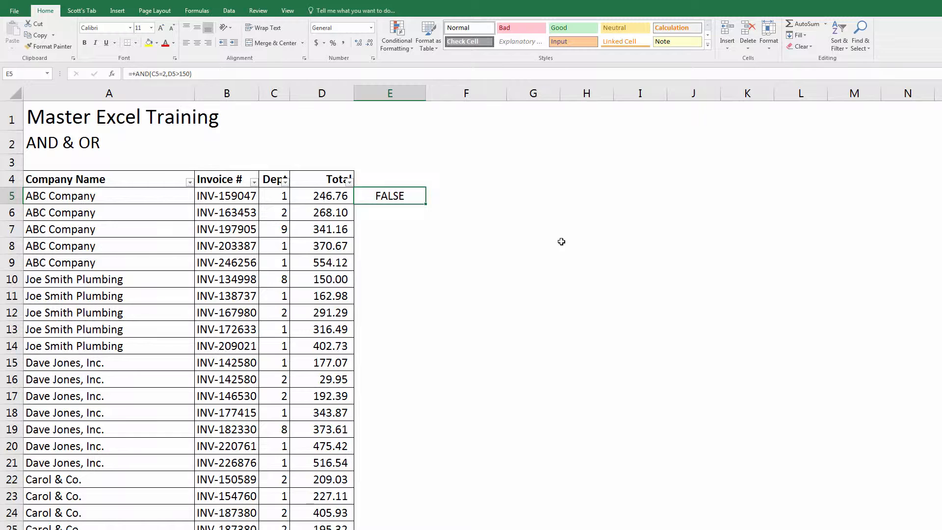
key("ctrl+c")
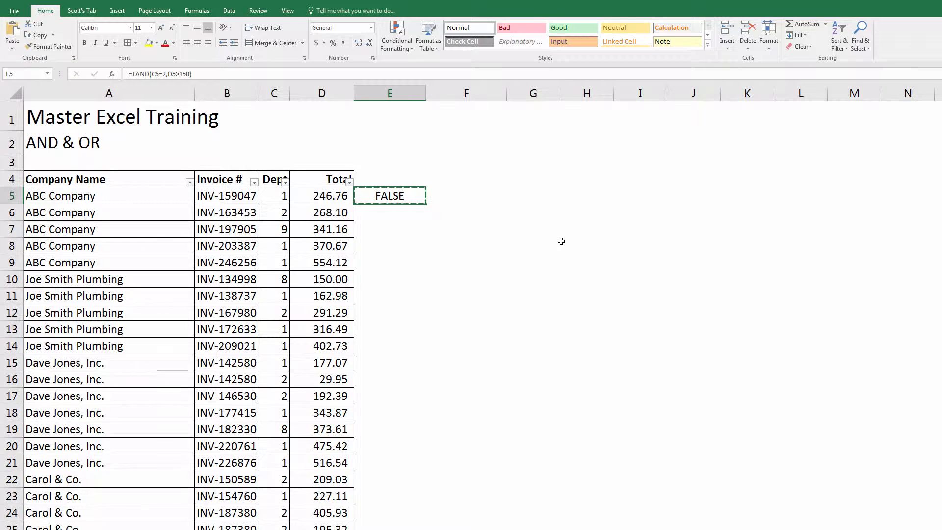
key("Down")
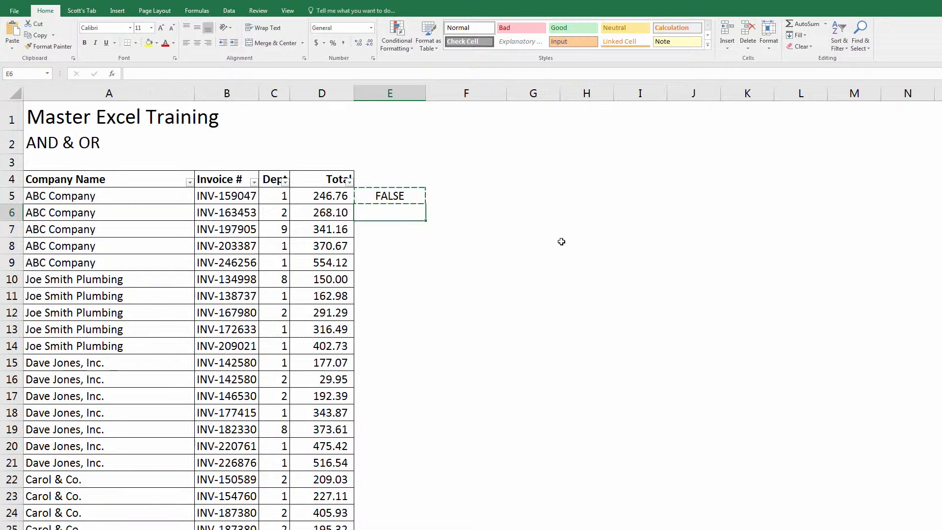
key("Return")
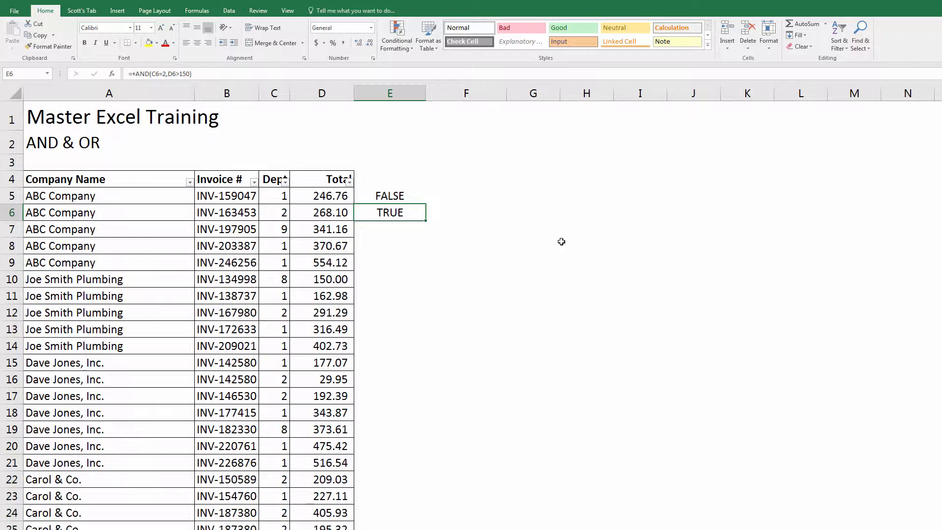
- Copy the AND formula from E6 down column E through the last invoice row, E76
key("ctrl+c")
key("shift+Down")
key("shift+Down")
key("shift+Down")
key("shift+Down")
key("shift+Down")
key("shift+Down")
key("shift+Down")
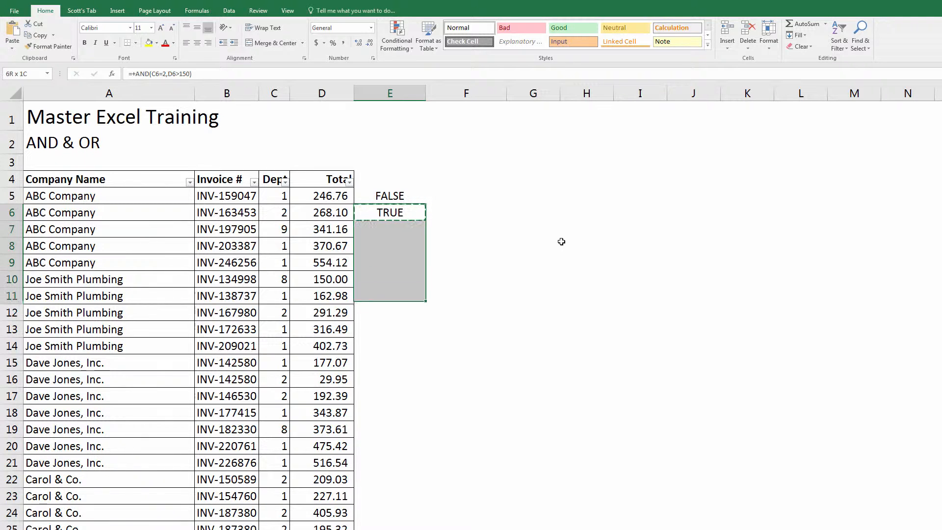
key("Left")
key("ctrl+Down")
key("Right")
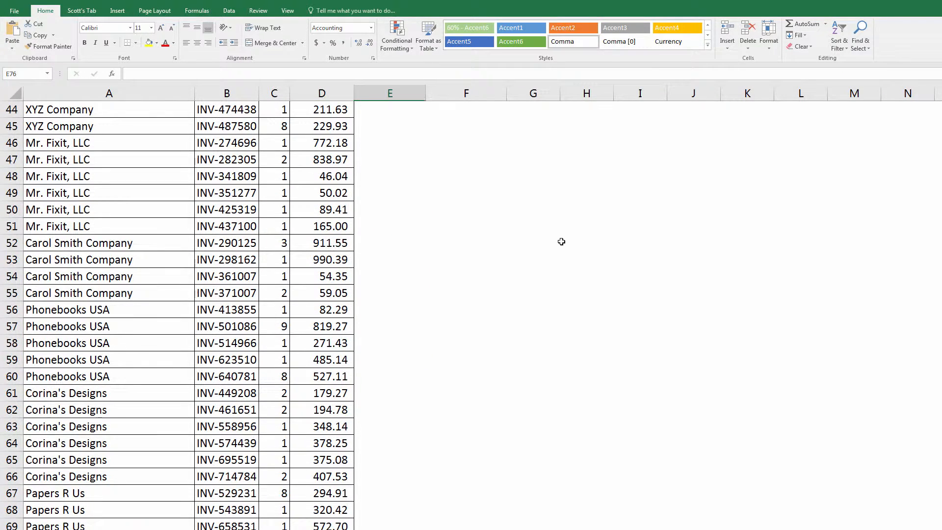
key("ctrl+shift+Up")
key("ctrl+v")
key("Escape")
key("Up")
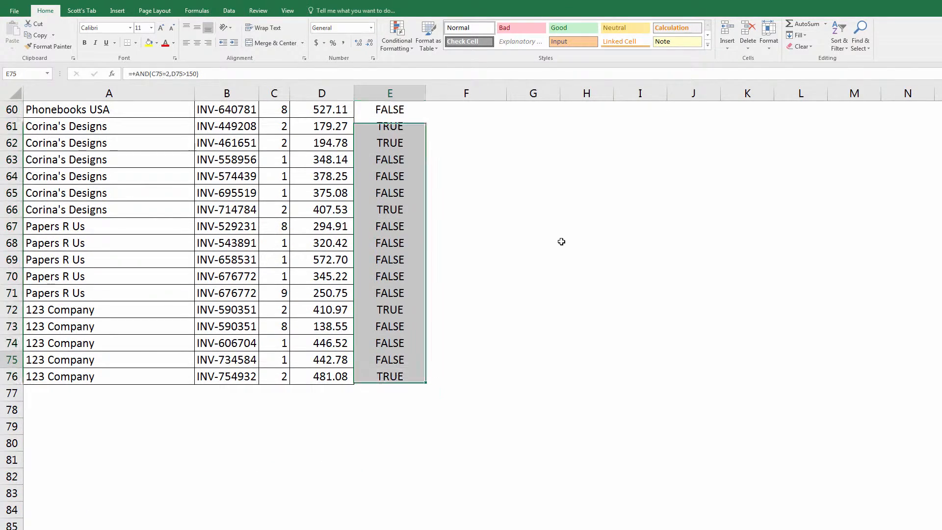
- Examine the AND results against the Dept and Total values, checking row 16 in particular
key("Up")
key("Page_Up")
key("Page_Up")
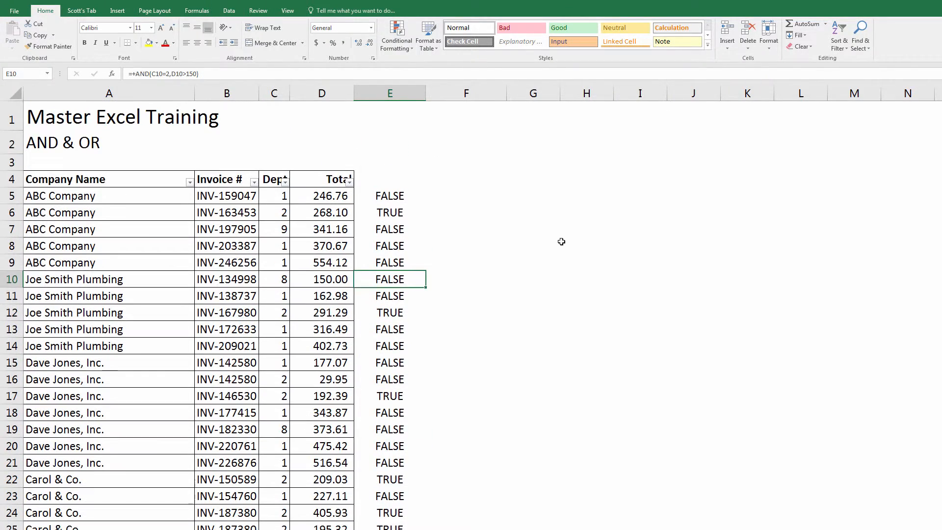
key("Down")
key("Down")
key("Down")
key("Down")
key("Down")
key("Down")
key("Left")
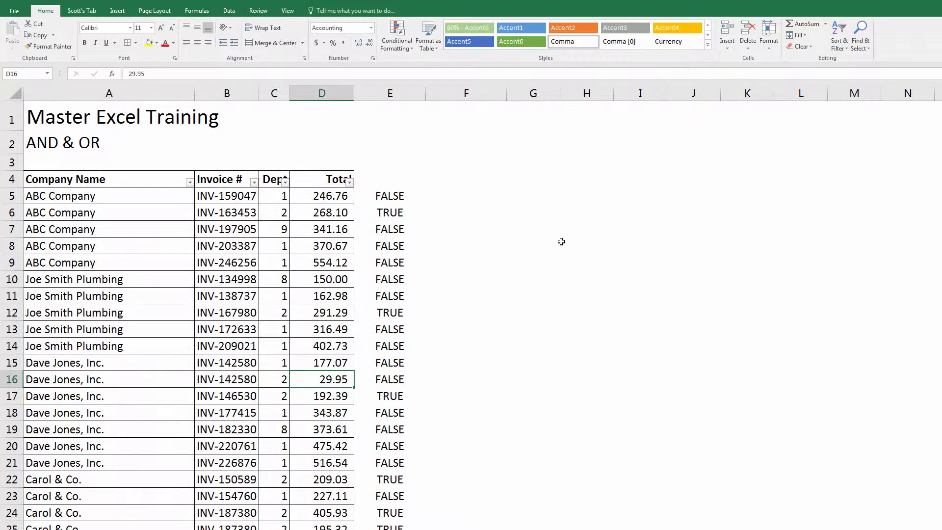
key("Left")
key("Right")
key("Left")
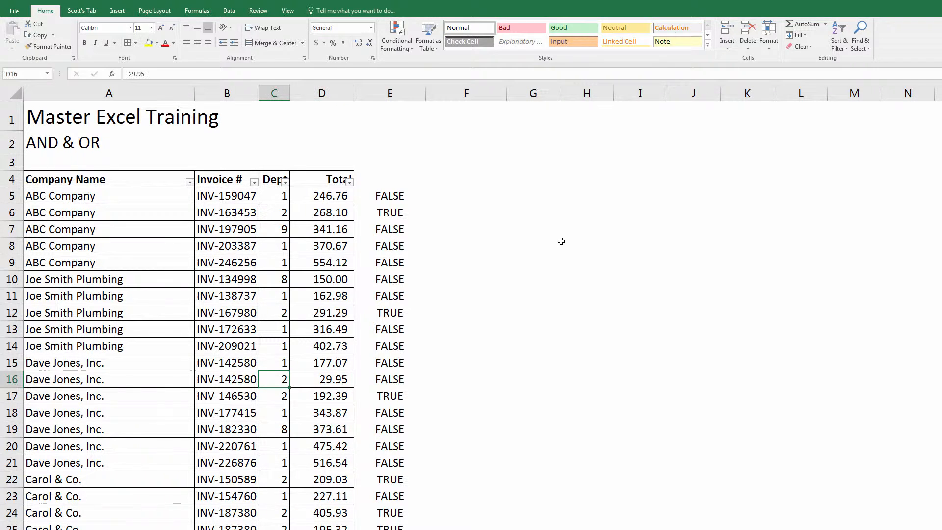
key("Right")
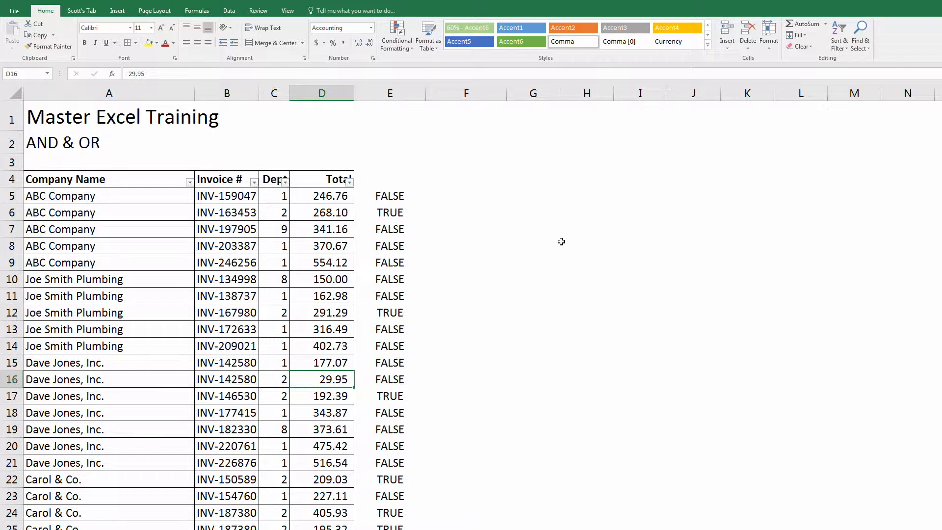
key("Right")
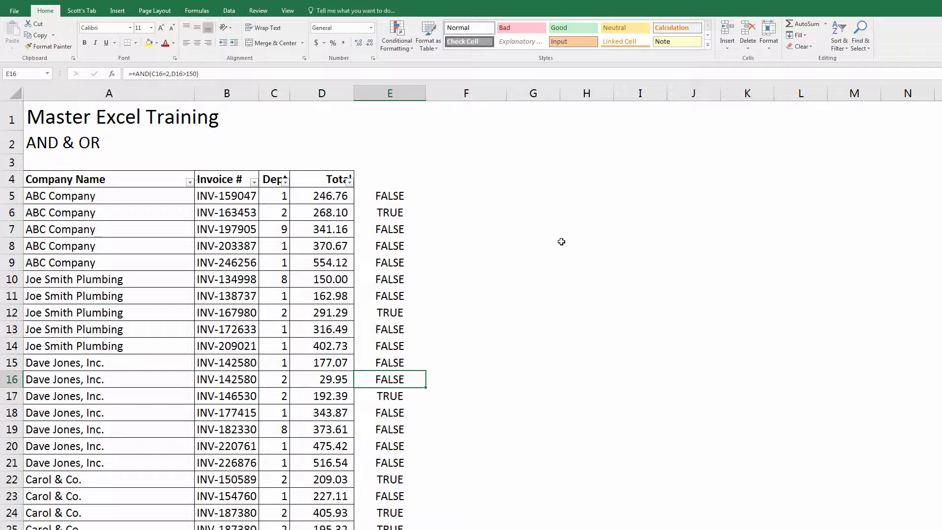
- Add the header AND in E4 above the formula results and right-align it
key("ctrl+Up")
key("Up")
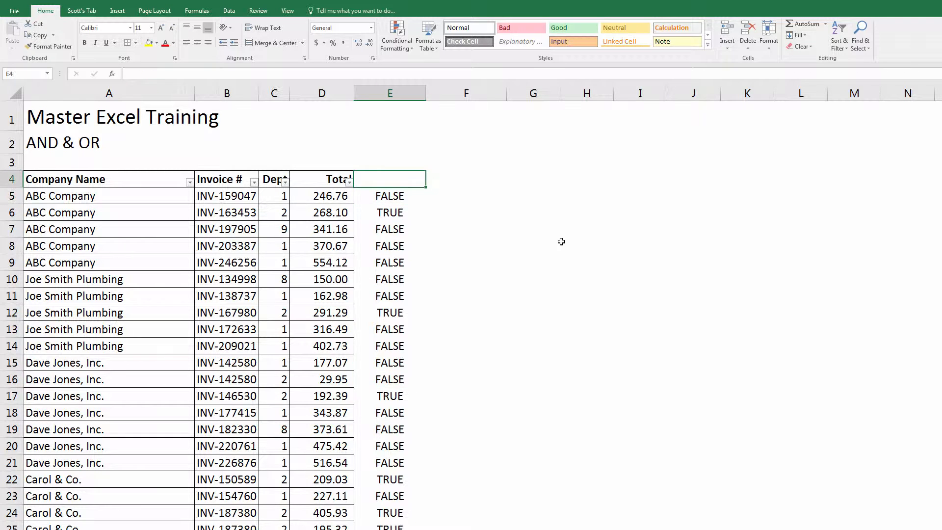
type("AND")
key("Return")
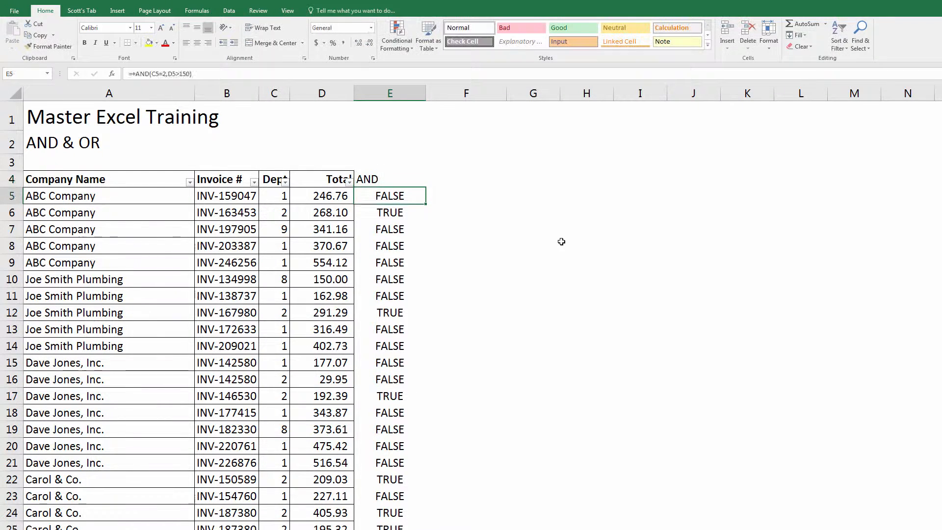
key("Up")
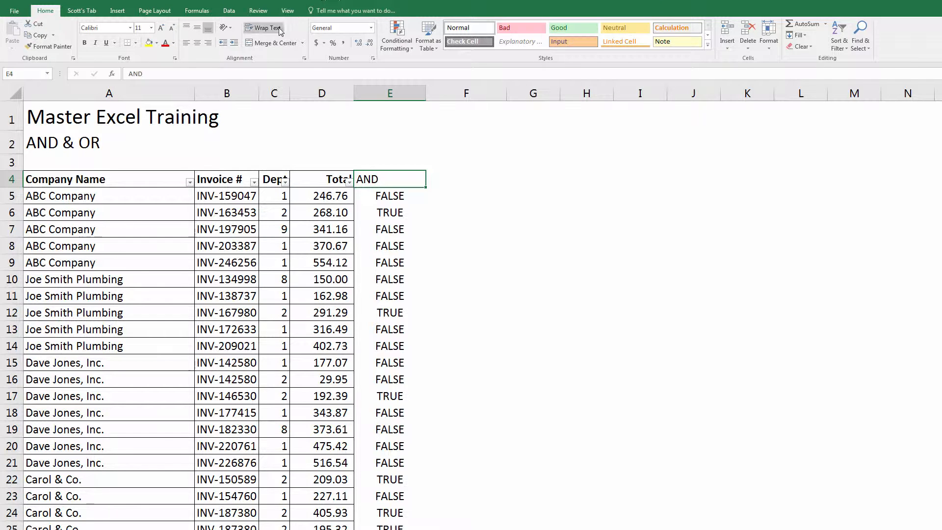
left_click(209, 42)
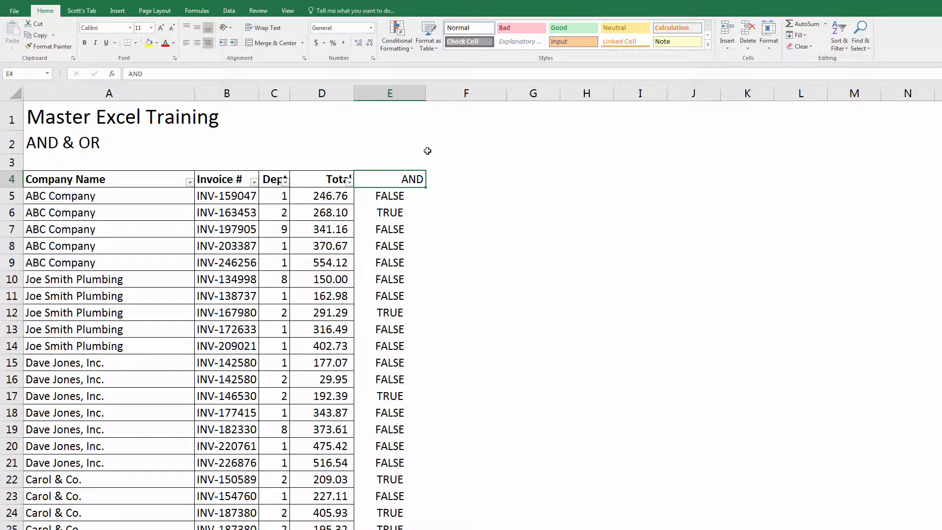
- Add a right-aligned header OR in F4
key("Right")
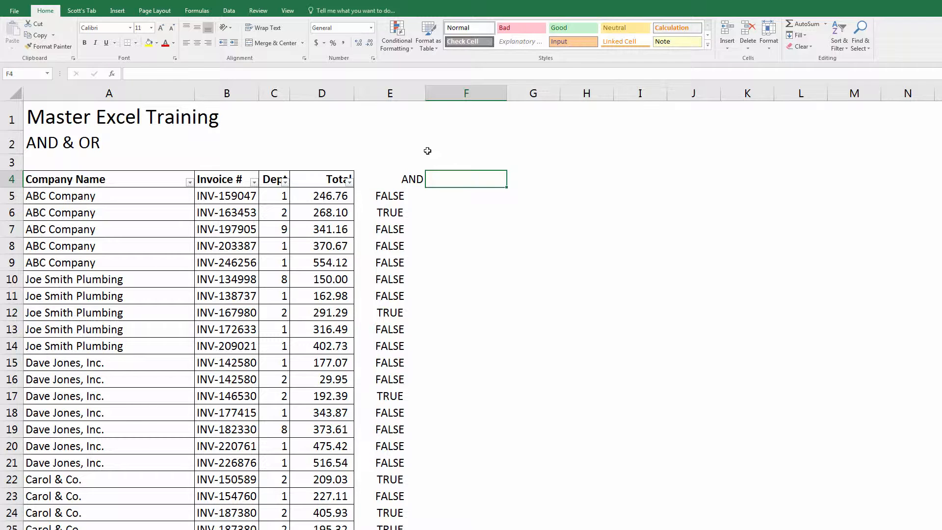
type("OR")
left_click(208, 42)
key("Return")
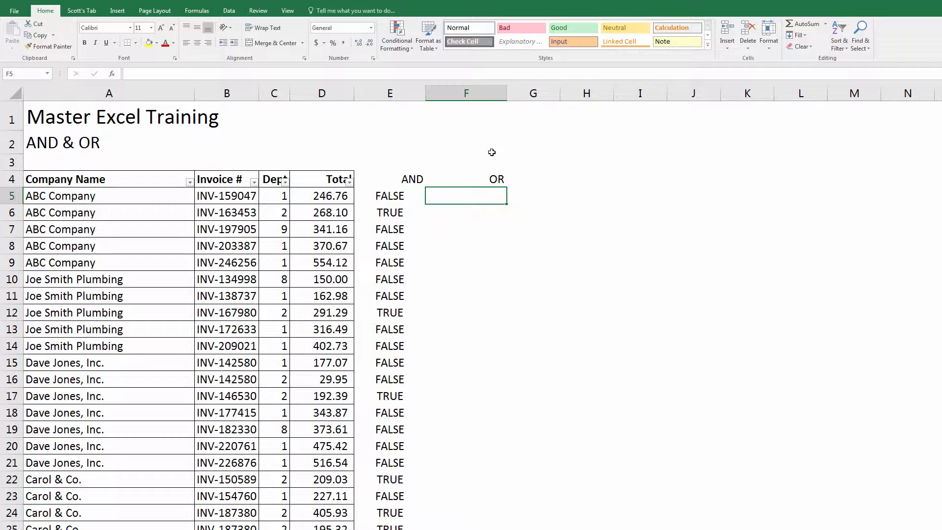
- Enter an OR formula in F5 testing whether C5 equals 2 or D5 is greater than 150, and compare it with the AND formula in E5
type("+")
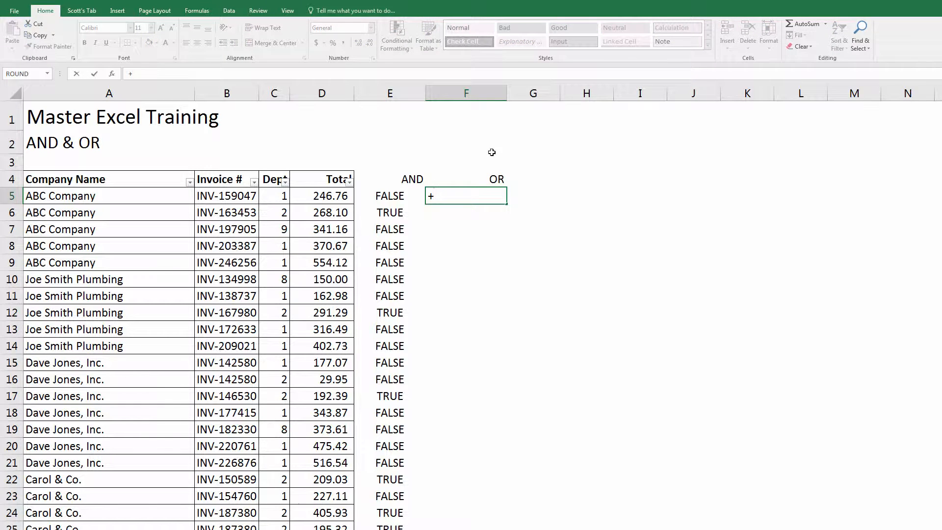
type("or")
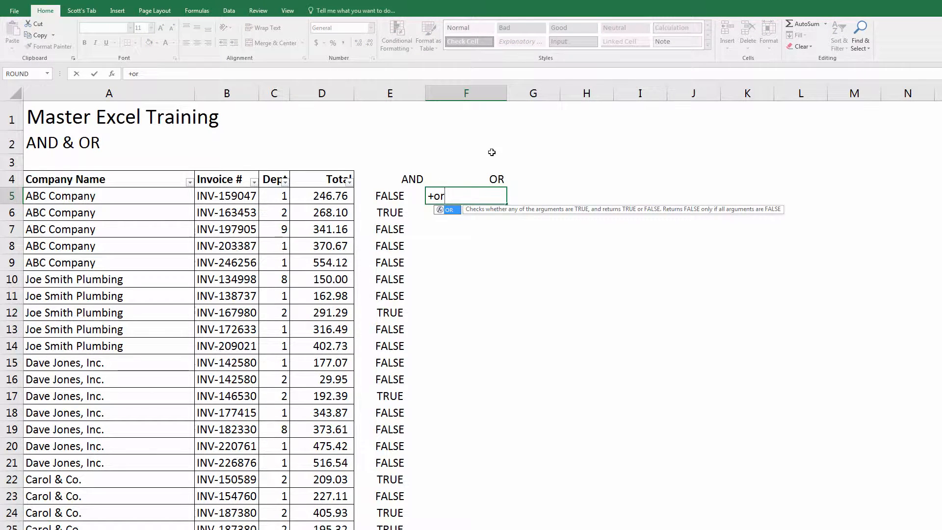
key("Tab")
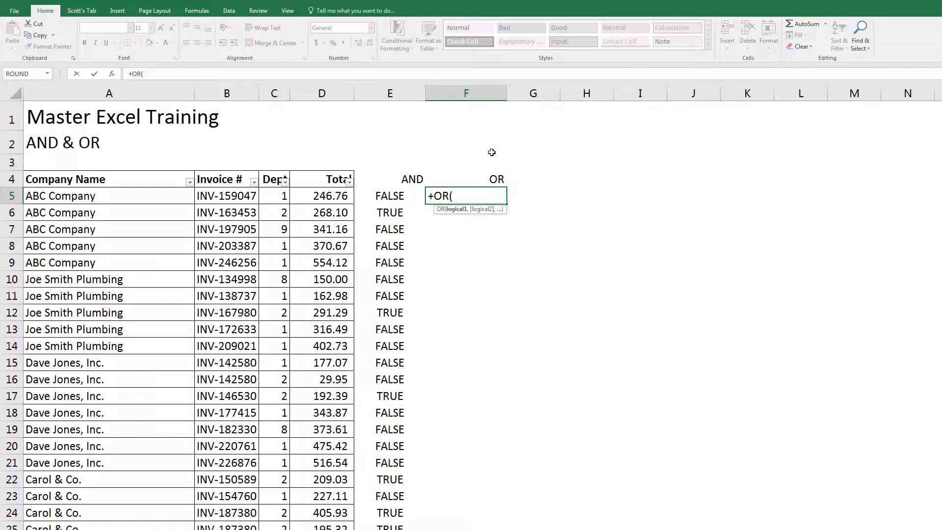
key("Left")
key("Left")
key("Left")
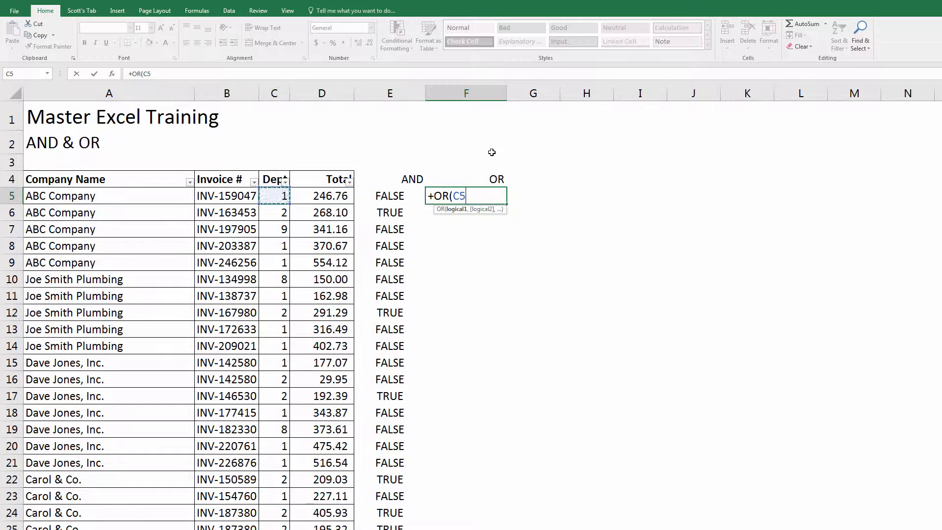
type("=2,")
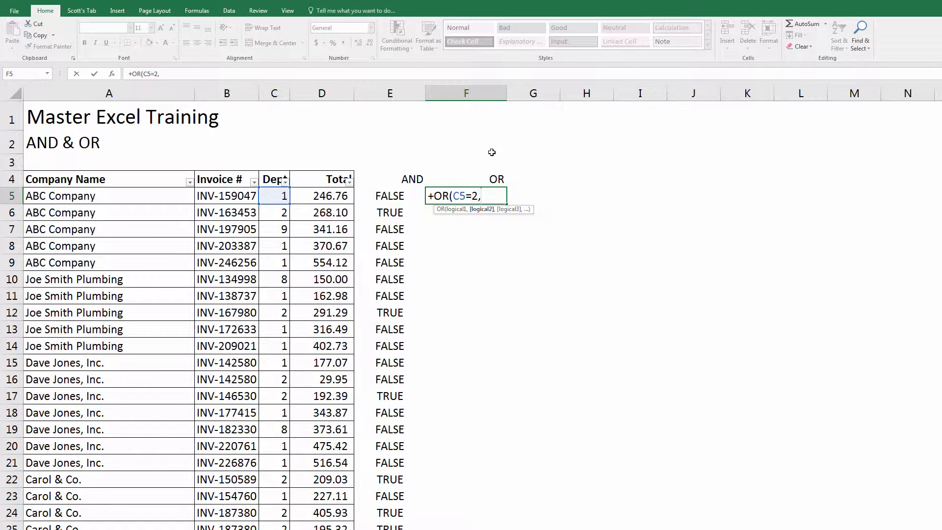
key("Left")
key("Left")
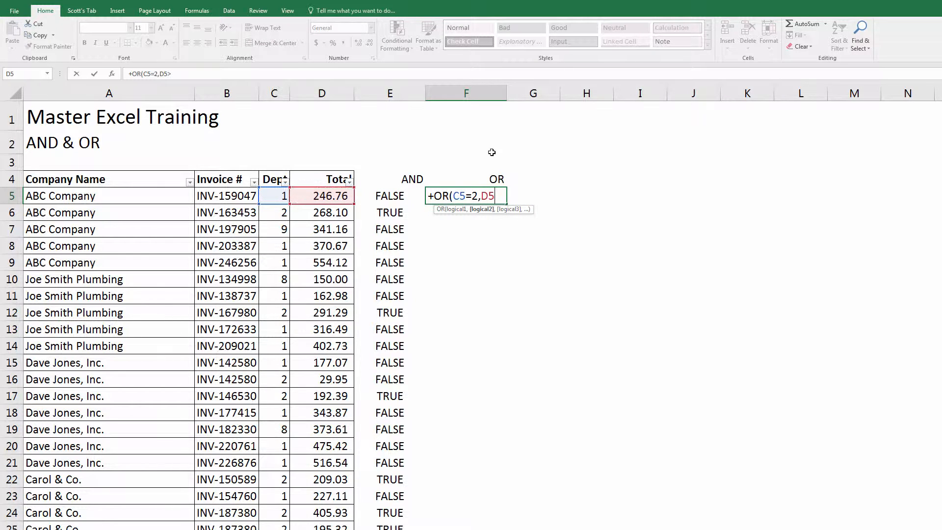
type(">150)")
key("Return")
key("Up")
key("Left")
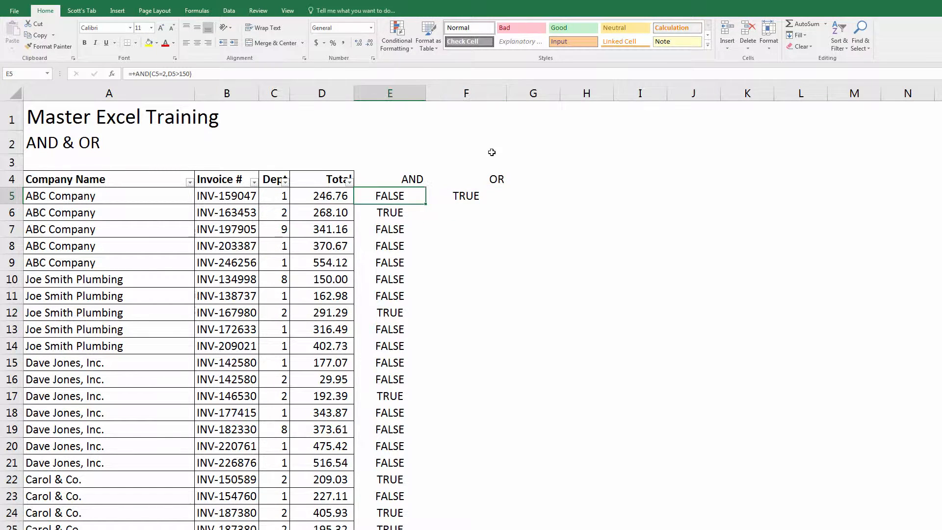
key("Right")
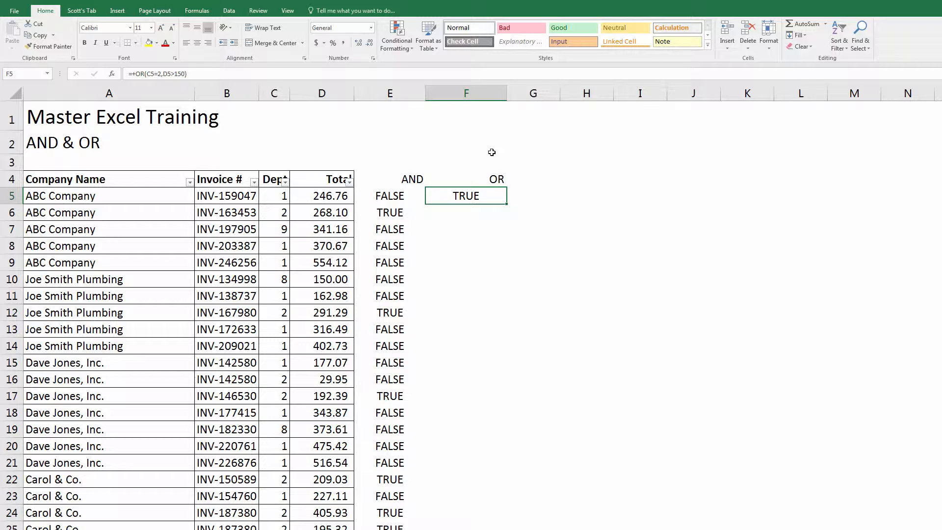
key("Left")
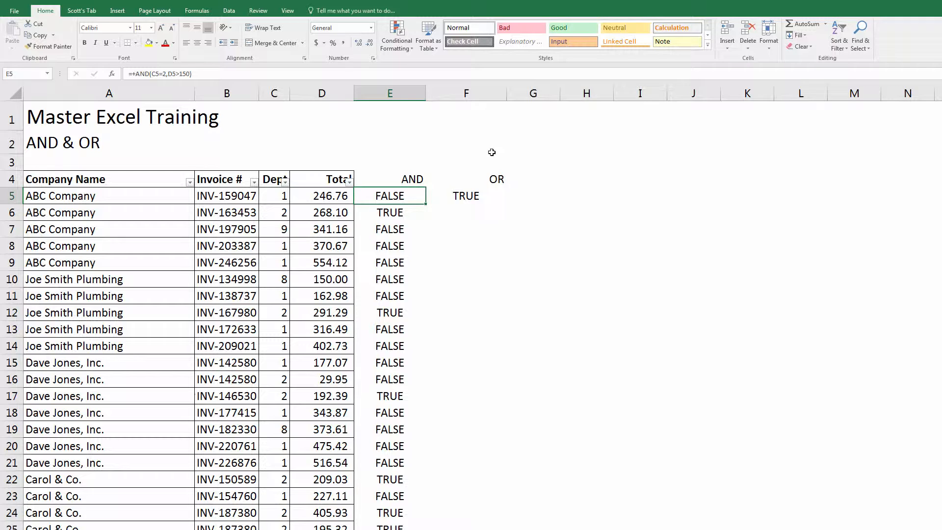
- Fill the OR formula from F5 into F6 and compare it with the AND formula in E6
key("Right")
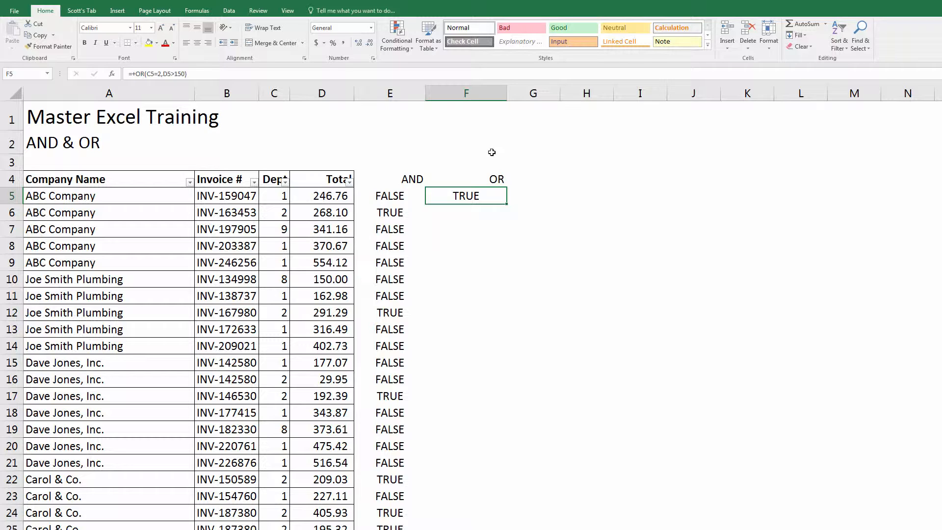
key("Down")
key("ctrl+d")
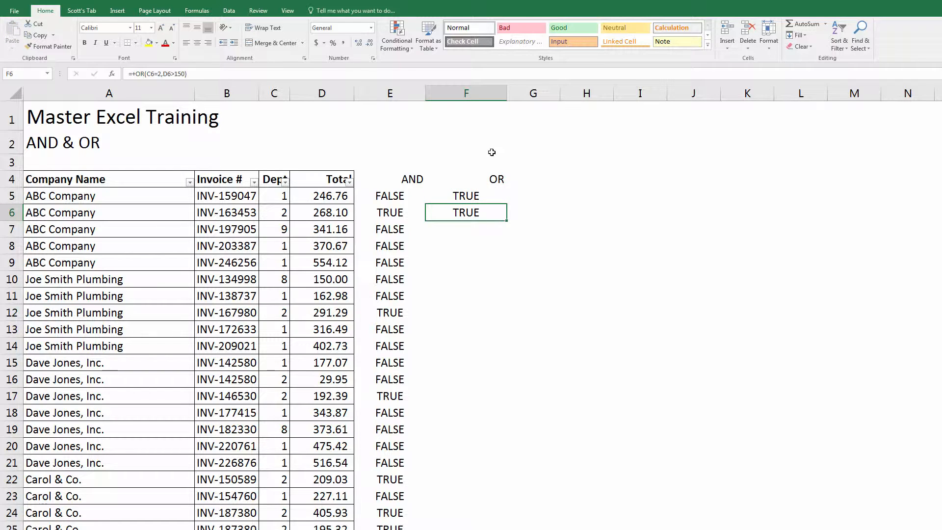
key("Left")
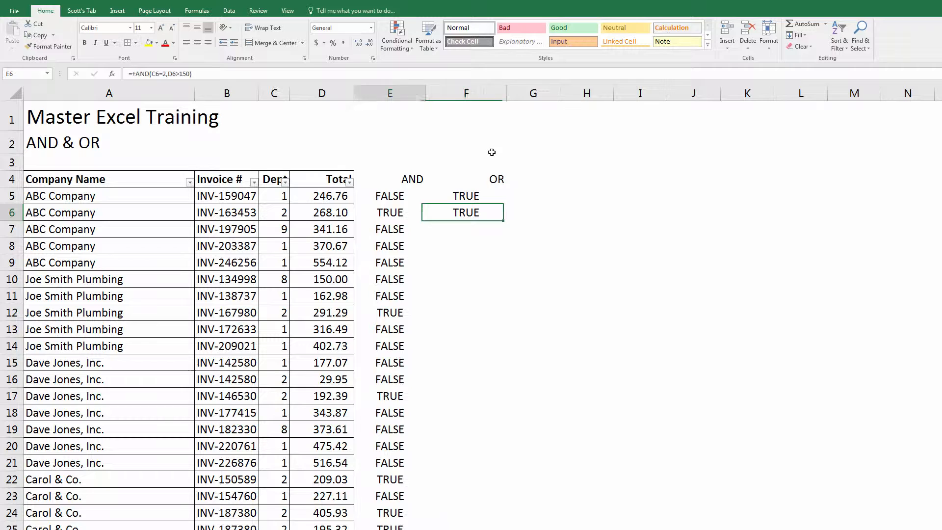
key("Right")
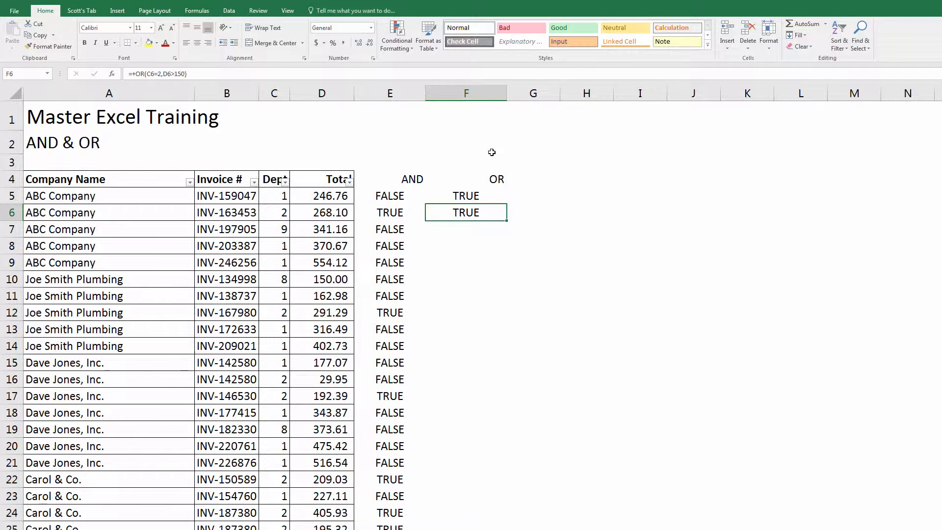
- Copy the OR formula from F6 into F7
key("ctrl+c")
key("Down")
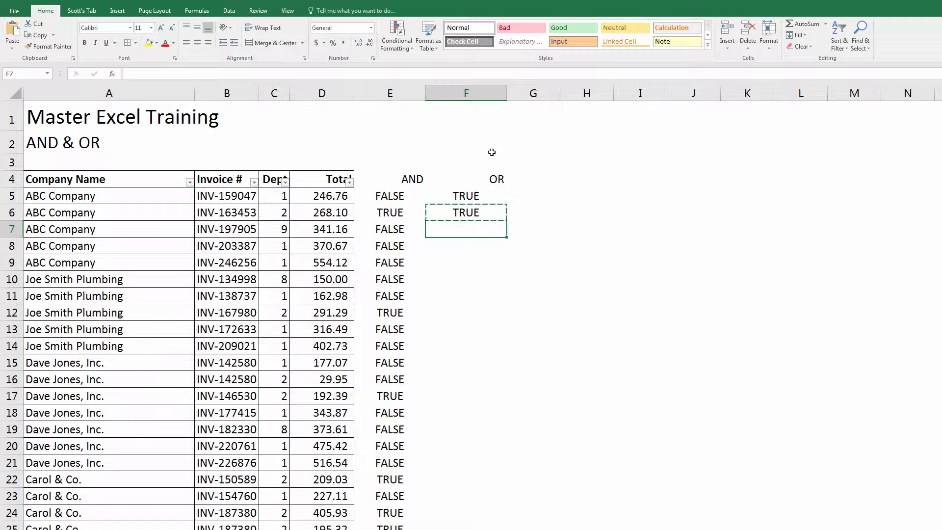
key("Return")
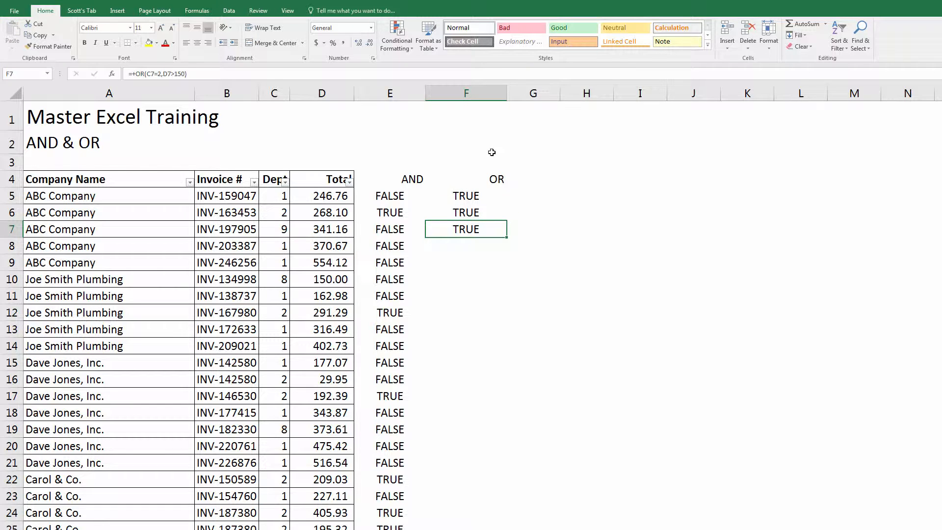
- Copy the OR formula from F7 into F16 to test the Dept 2 invoice with the 29.95 total
key("ctrl+c")
key("Down")
key("Down")
key("Down")
key("Down")
key("Down")
key("Down")
key("Down")
key("Down")
key("Down")
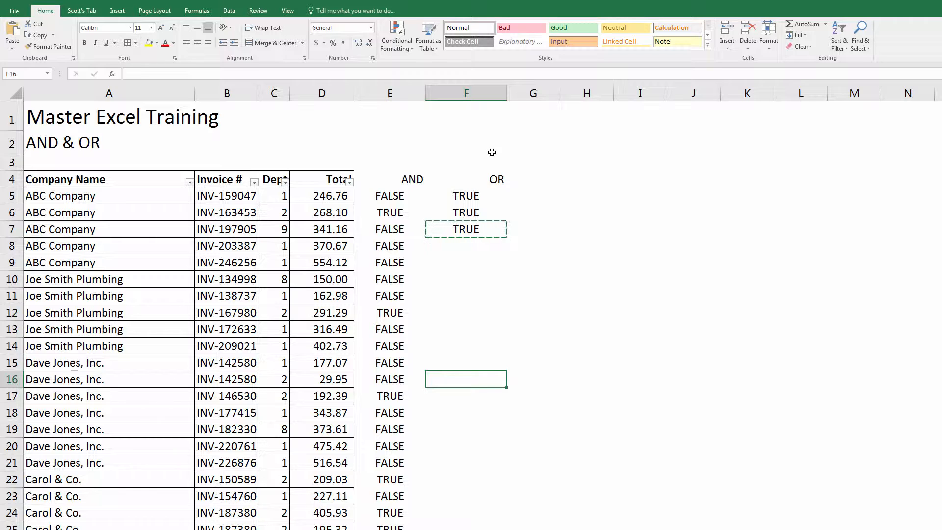
key("ctrl+v")
key("Escape")
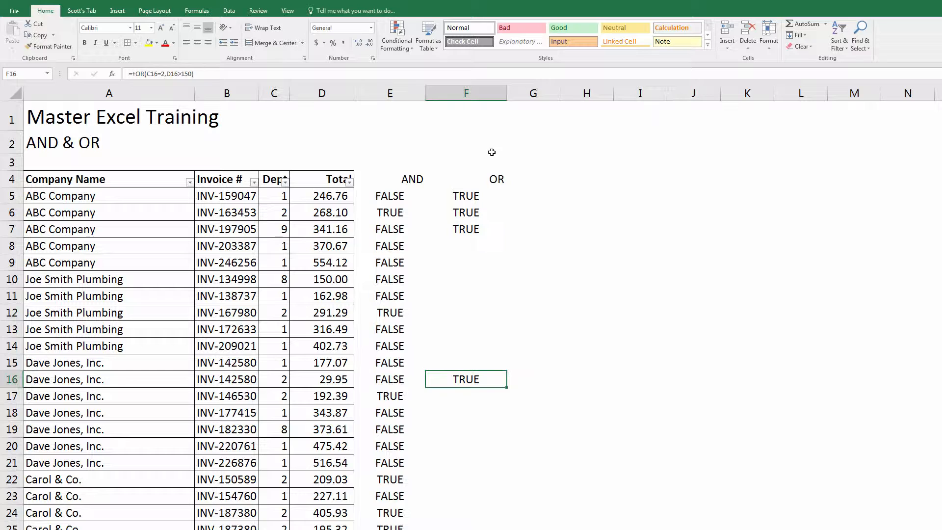
- Go back to the first AND formula in E5 to review its conditions
key("ctrl+Up")
key("Up")
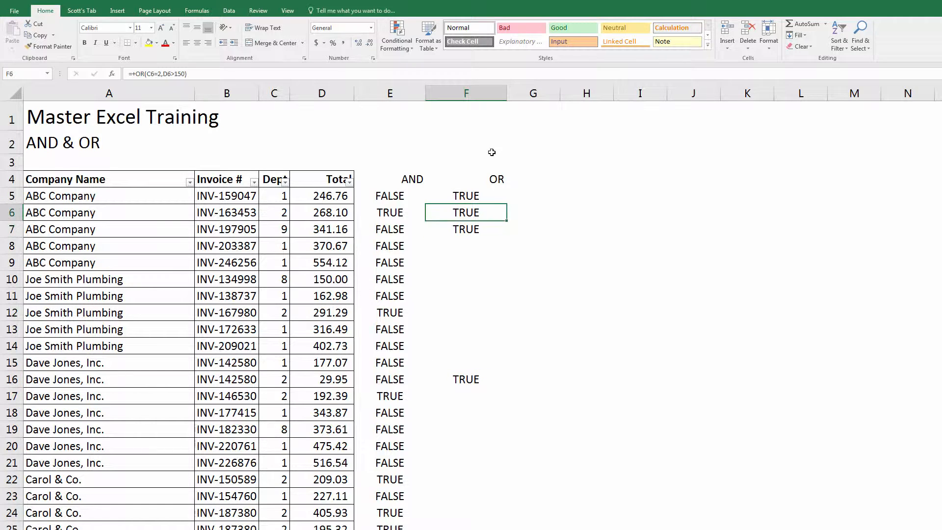
key("Left")
key("Up")
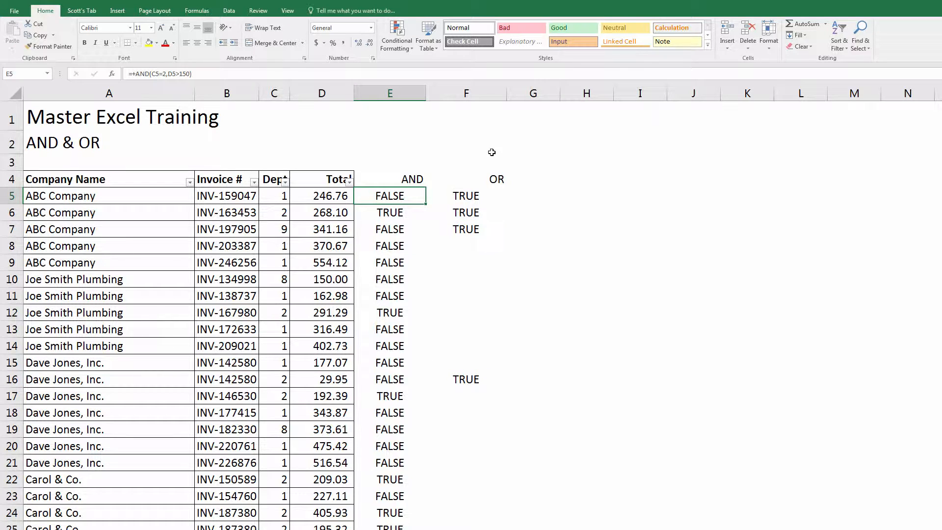